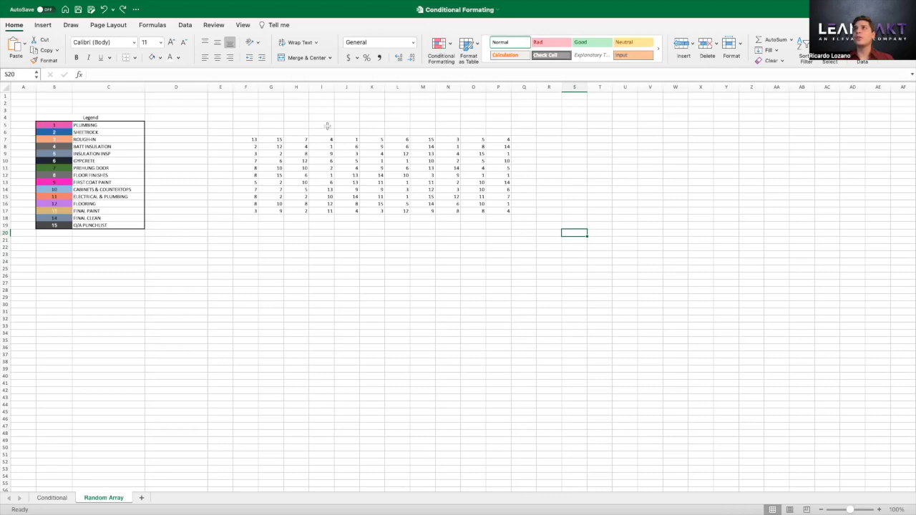
- Start a new conditional formatting rule for the random number array F7:P17, keeping the rule list on the current selection
{"action": "left_click_drag", "start_coordinate": [243, 140], "coordinate": [497, 211]}
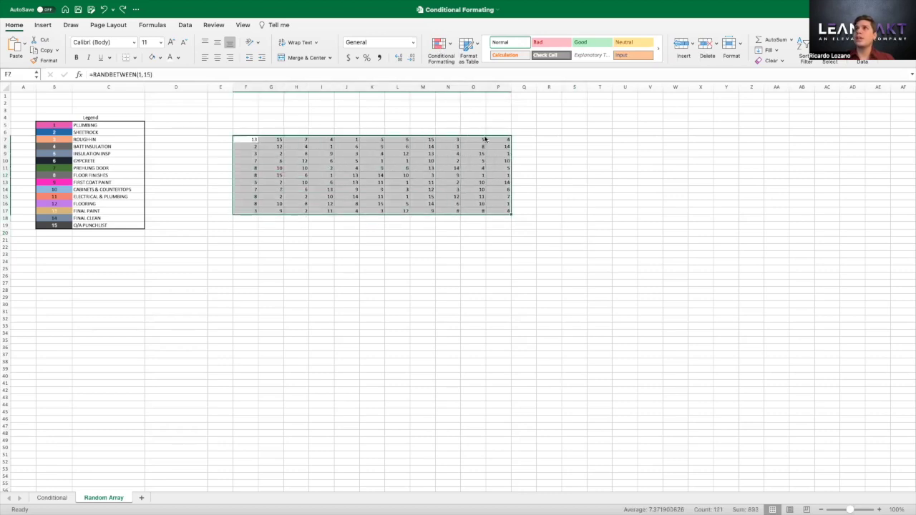
{"action": "left_click", "coordinate": [440, 45]}
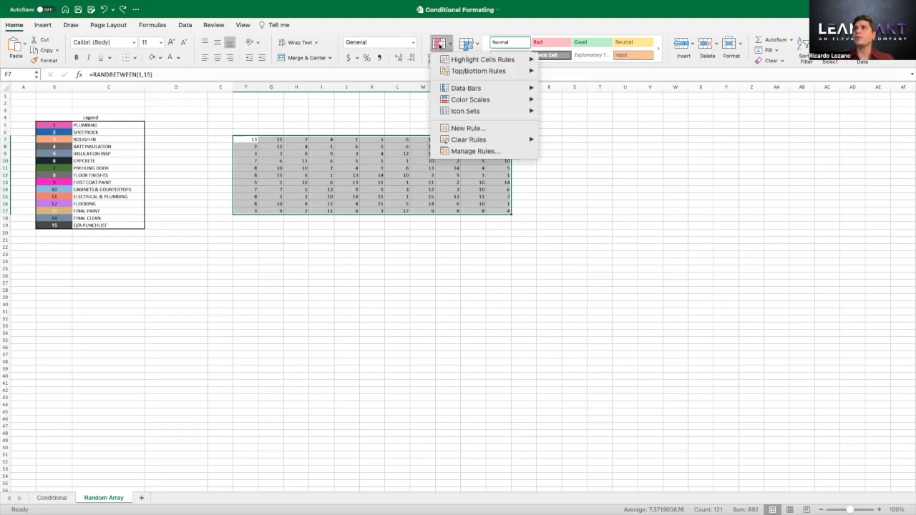
{"action": "left_click", "coordinate": [473, 151]}
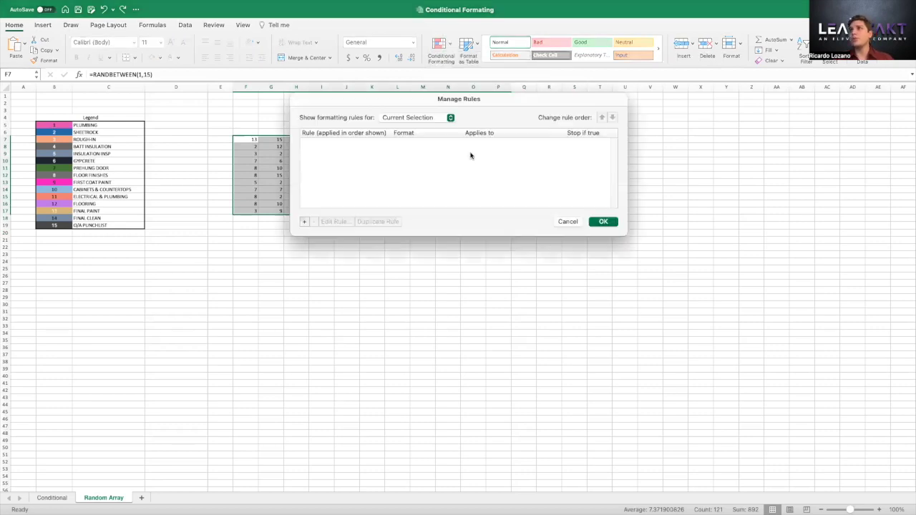
{"action": "left_click", "coordinate": [413, 119]}
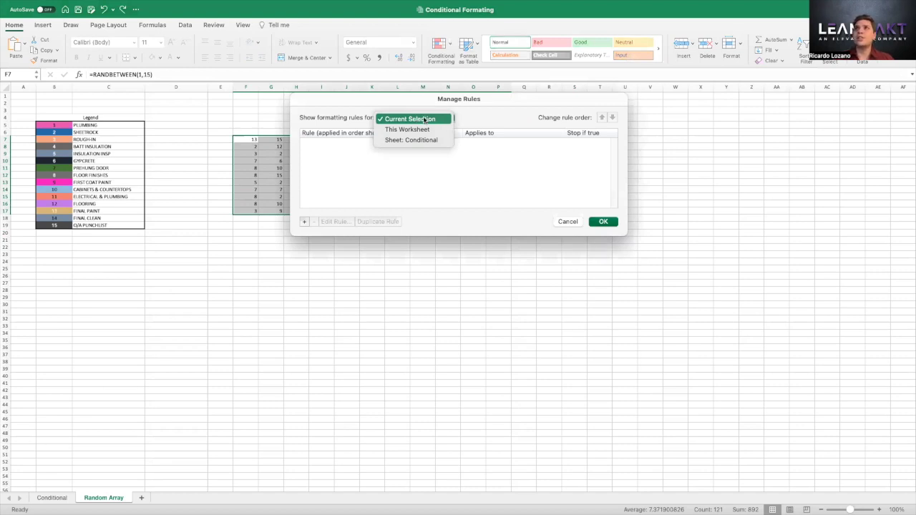
{"action": "left_click", "coordinate": [451, 119]}
{"action": "left_click", "coordinate": [307, 222]}
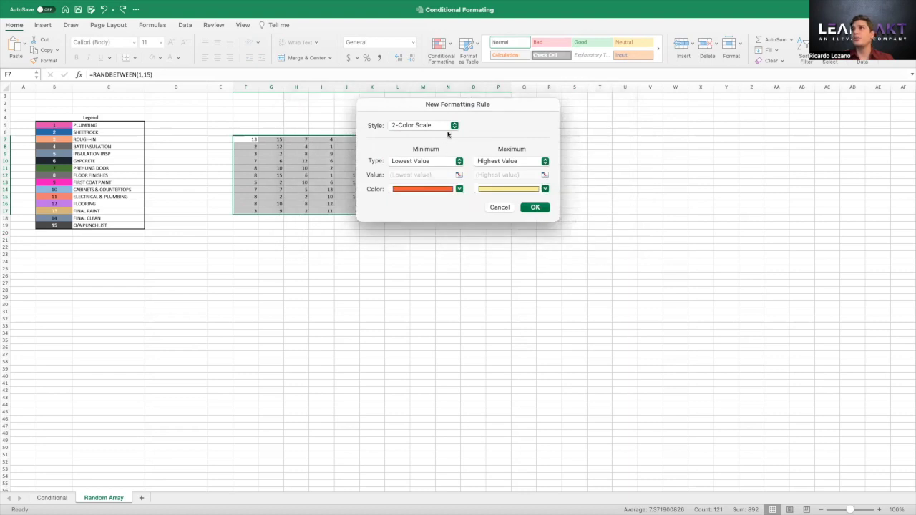
- Set the new rule to Classic style, determining the cells to format with the formula =OR(F7=1)
{"action": "left_click", "coordinate": [439, 126]}
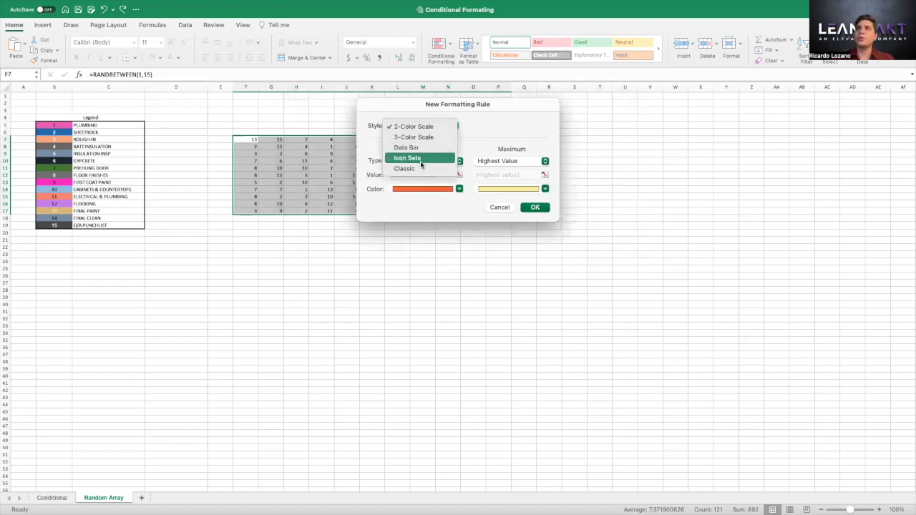
{"action": "left_click", "coordinate": [405, 169]}
{"action": "left_click", "coordinate": [497, 152]}
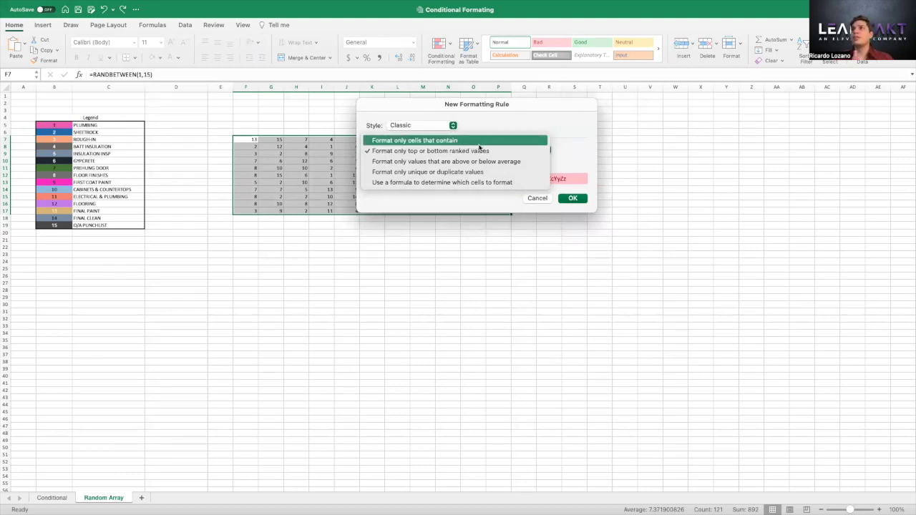
{"action": "left_click", "coordinate": [479, 143]}
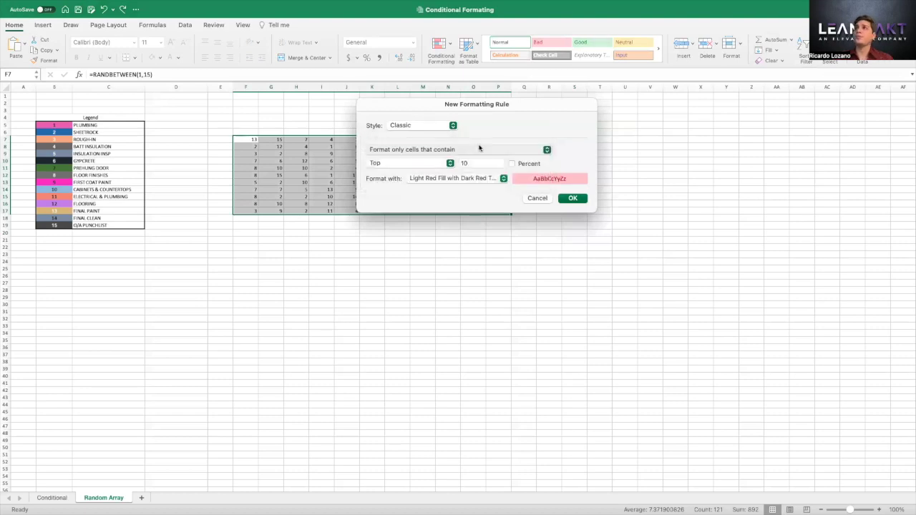
{"action": "left_click", "coordinate": [479, 149]}
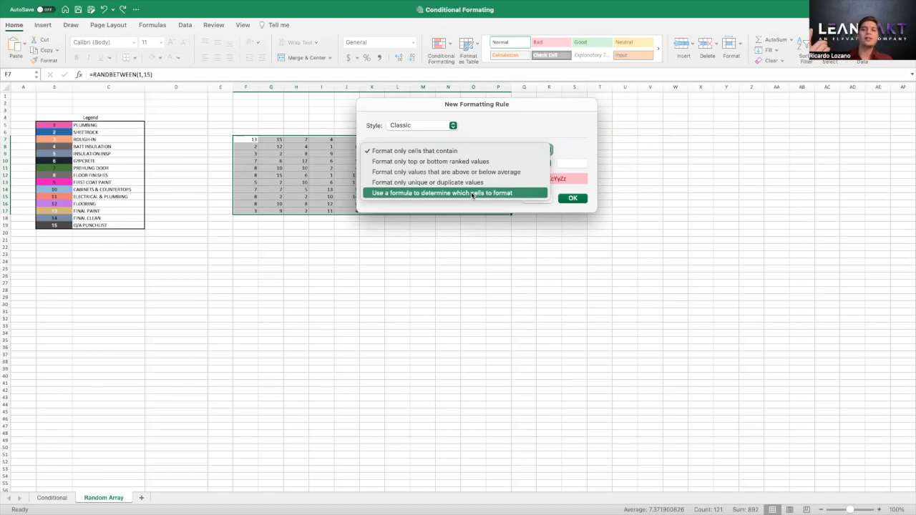
{"action": "left_click", "coordinate": [471, 193]}
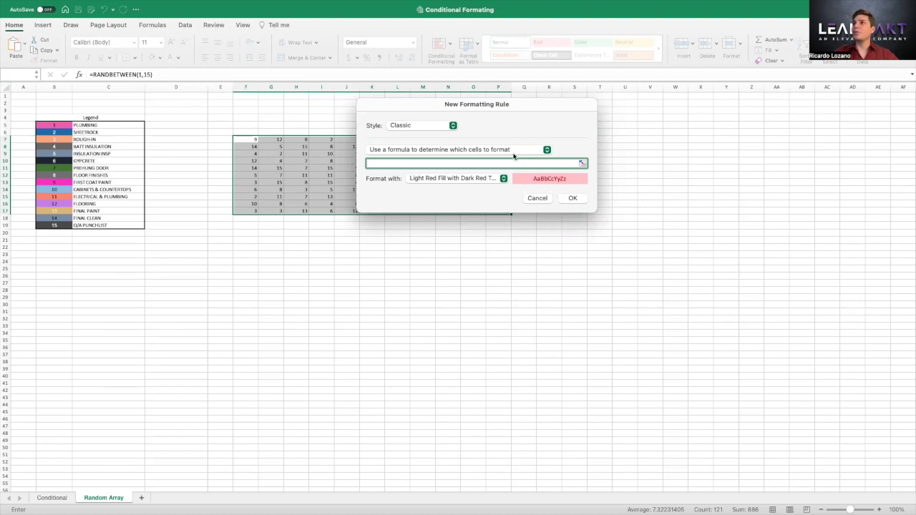
{"action": "left_click", "coordinate": [479, 163]}
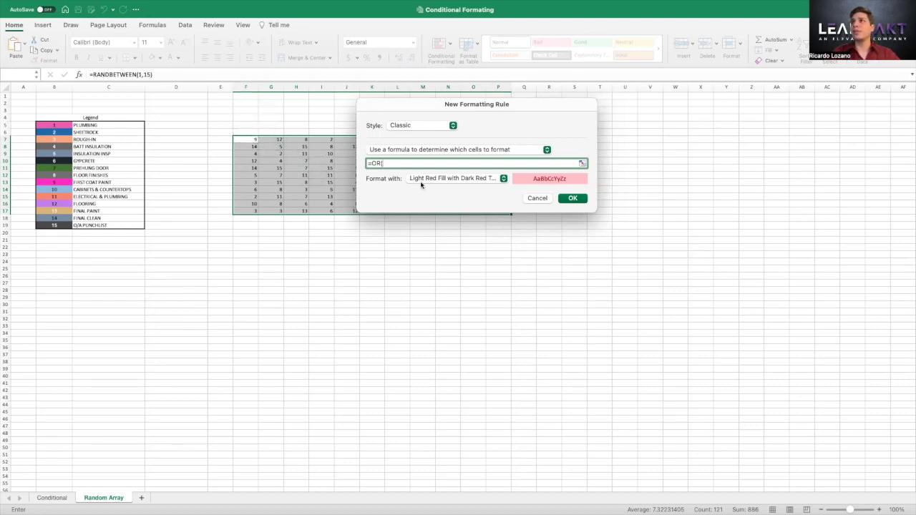
{"action": "type", "text": "=1"}
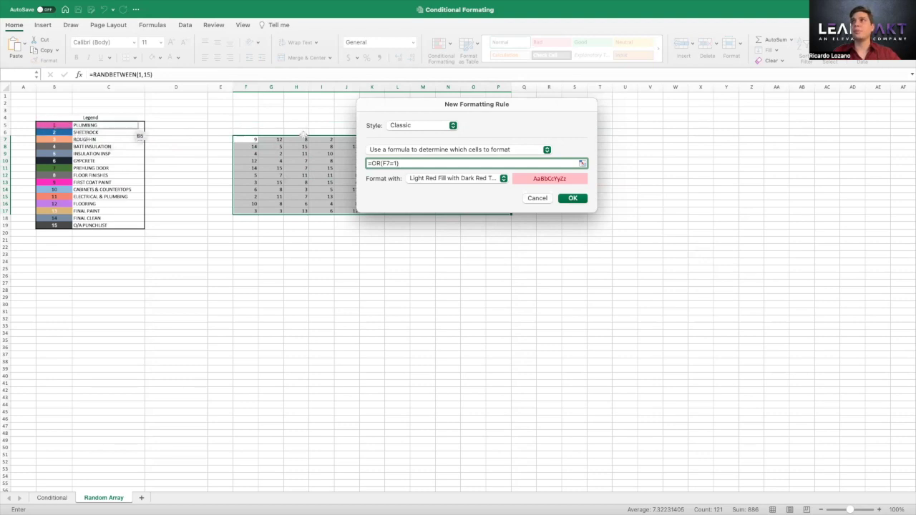
- Give the rule a custom fill sampled from the pink Plumbing legend cell and apply it to the array
{"action": "left_click", "coordinate": [461, 179]}
{"action": "left_click", "coordinate": [432, 246]}
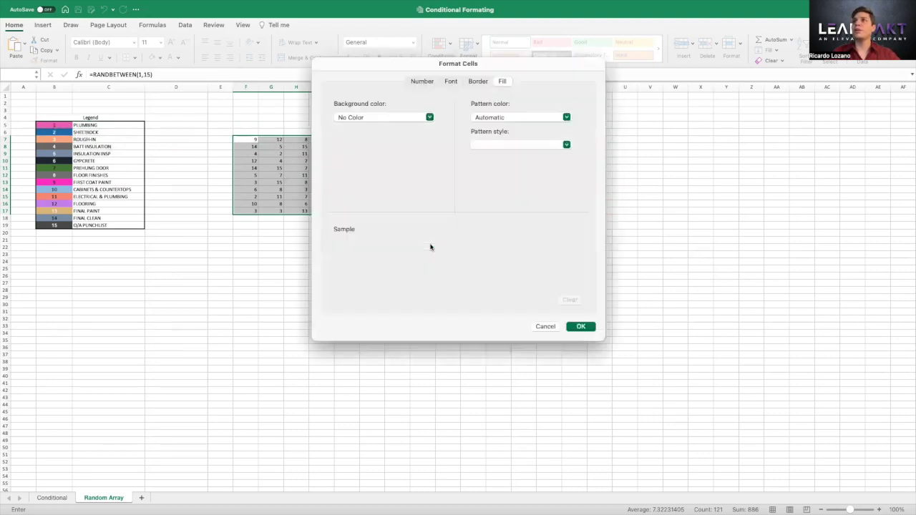
{"action": "left_click", "coordinate": [387, 119]}
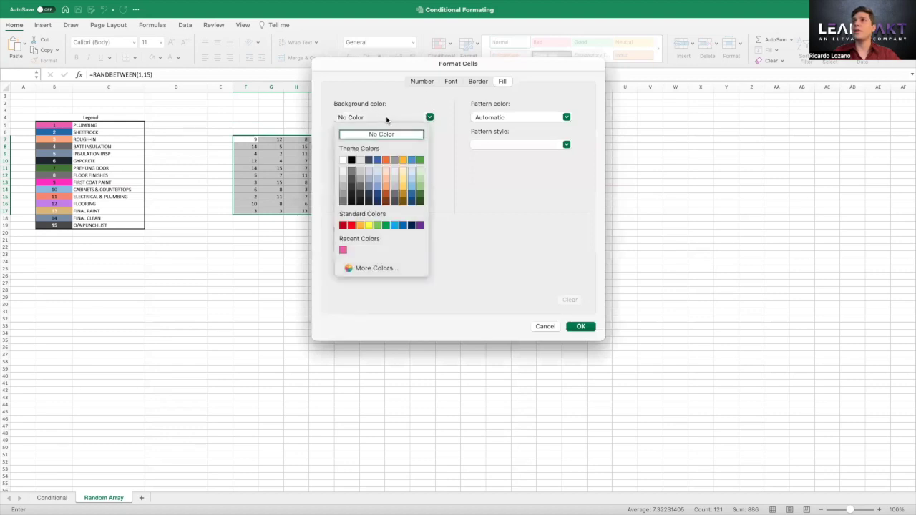
{"action": "left_click", "coordinate": [343, 250]}
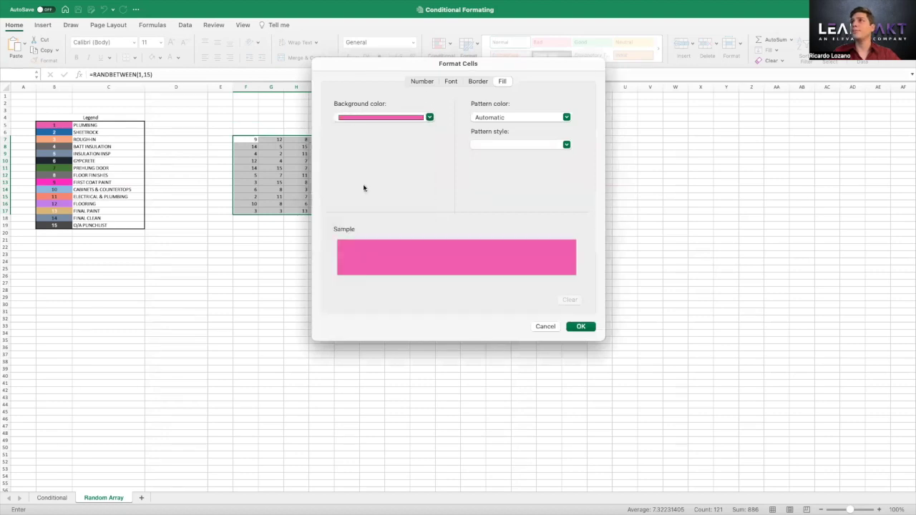
{"action": "left_click", "coordinate": [430, 117]}
{"action": "left_click", "coordinate": [366, 269]}
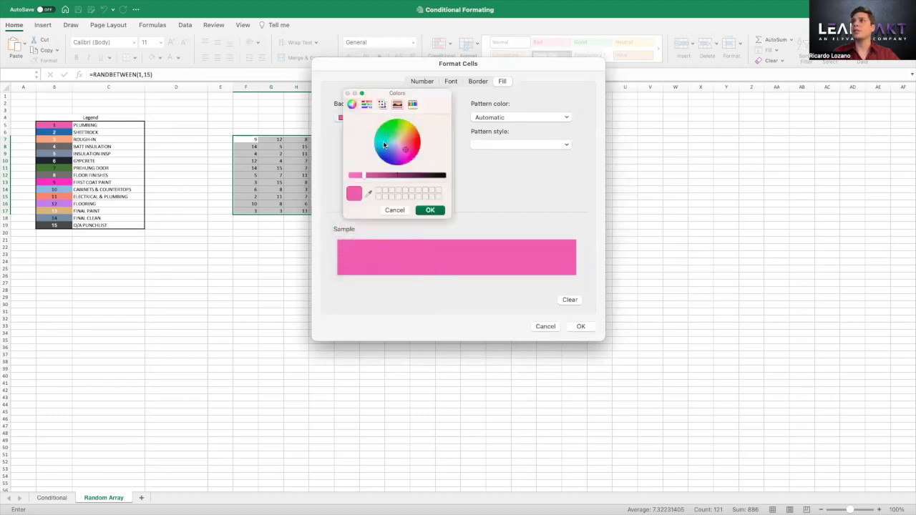
{"action": "left_click", "coordinate": [369, 193]}
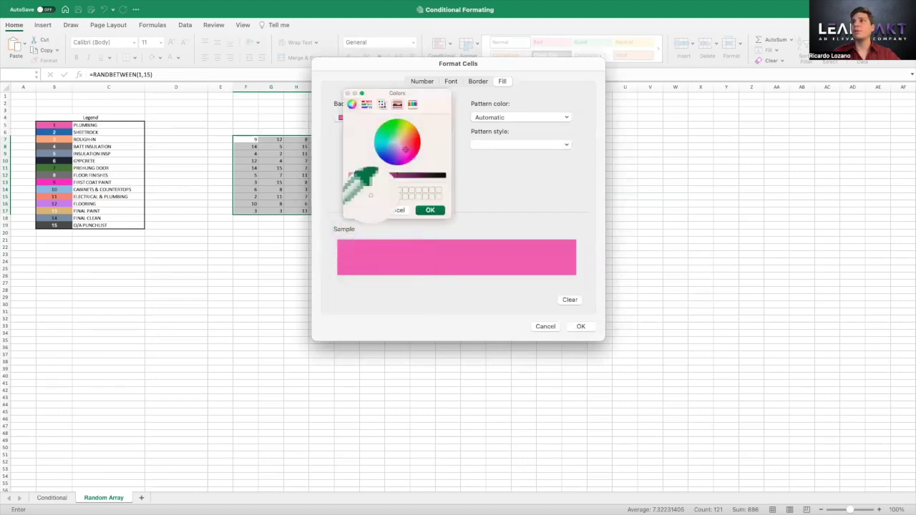
{"action": "left_click", "coordinate": [60, 124]}
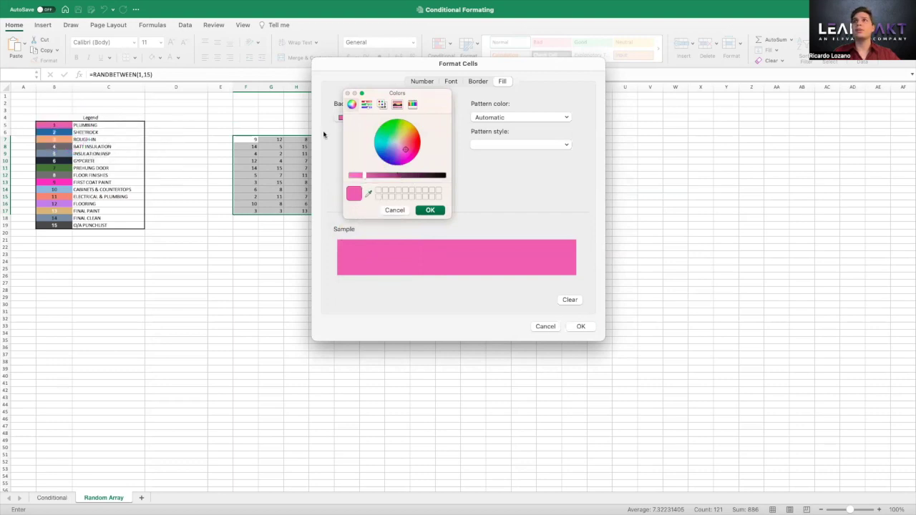
{"action": "left_click", "coordinate": [430, 210]}
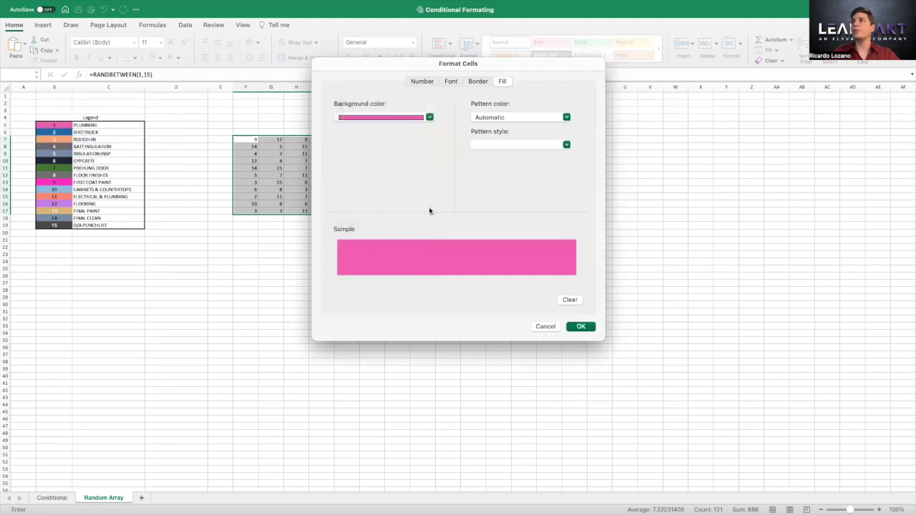
{"action": "left_click", "coordinate": [580, 327]}
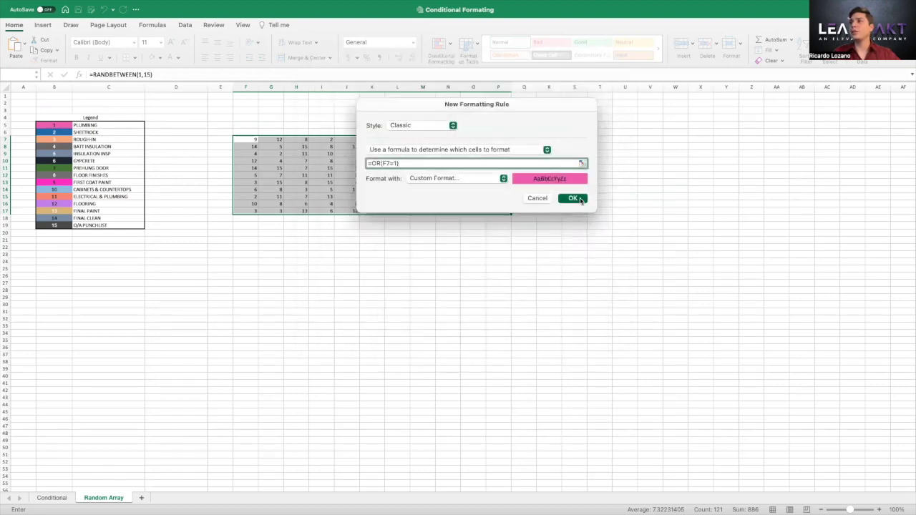
{"action": "left_click", "coordinate": [581, 200]}
{"action": "left_click", "coordinate": [600, 223]}
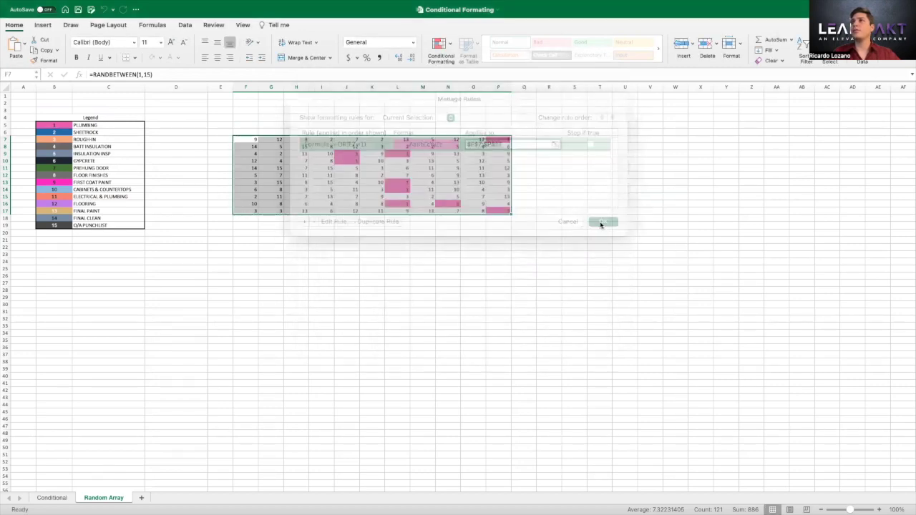
- Duplicate the =OR(B5=1) formatting rule several times in the rule list for the legend numbers B5:B19
{"action": "left_click", "coordinate": [420, 232]}
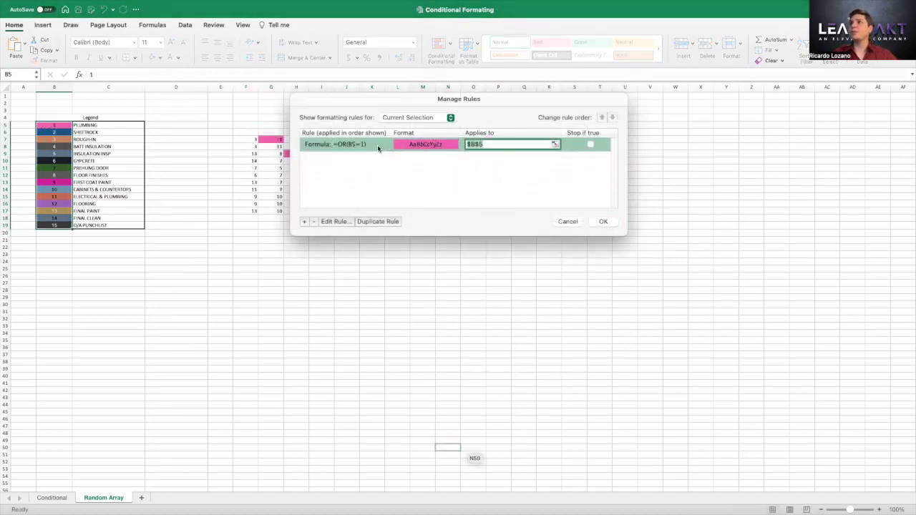
{"action": "left_click", "coordinate": [379, 222]}
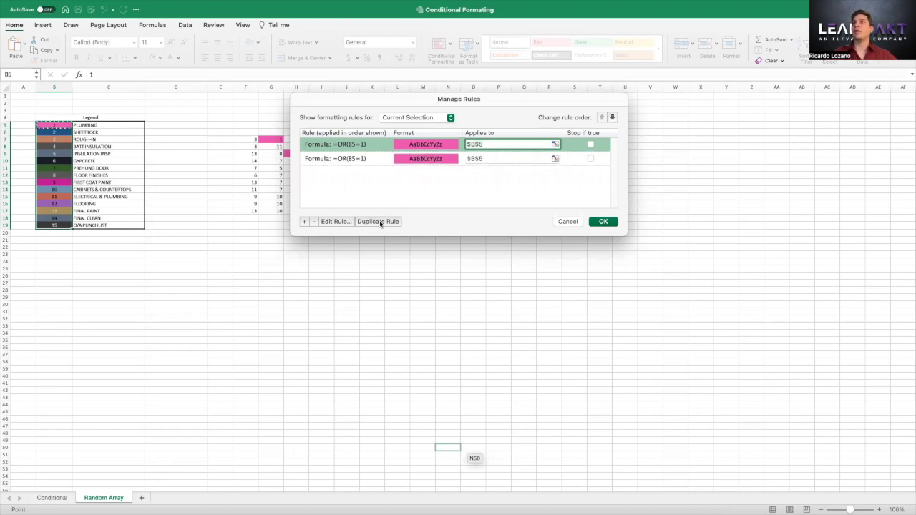
{"action": "left_click", "coordinate": [380, 222]}
{"action": "left_click", "coordinate": [380, 222]}
{"action": "left_click", "coordinate": [380, 222]}
{"action": "left_click", "coordinate": [380, 222]}
{"action": "left_click", "coordinate": [381, 222]}
{"action": "left_click", "coordinate": [380, 222]}
- Change the second duplicated rule's formula to =OR(B5=2)
{"action": "left_click", "coordinate": [337, 159]}
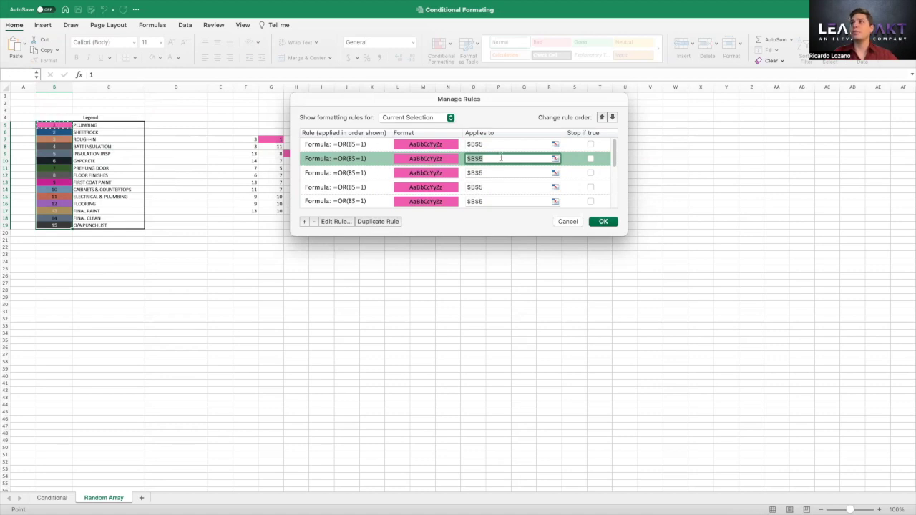
{"action": "double_click", "coordinate": [359, 159]}
{"action": "left_click", "coordinate": [350, 165]}
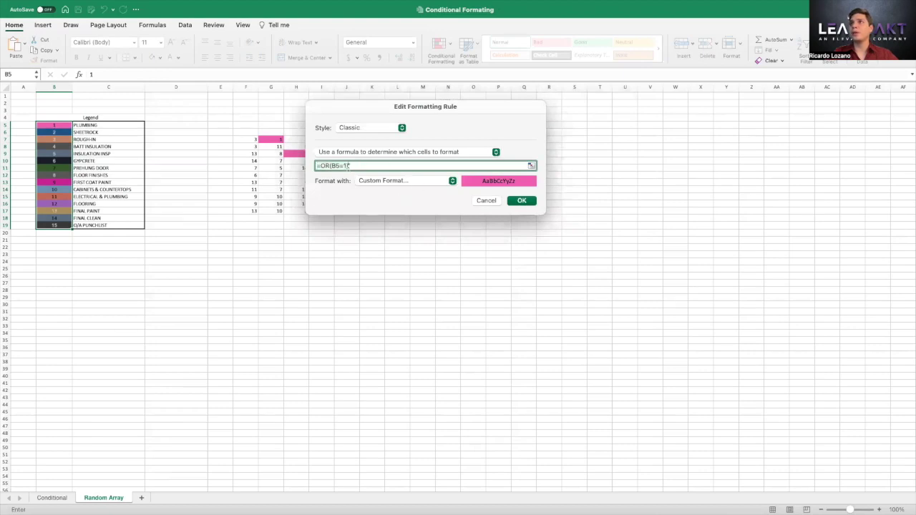
{"action": "key", "text": "BackSpace"}
{"action": "key", "text": "BackSpace"}
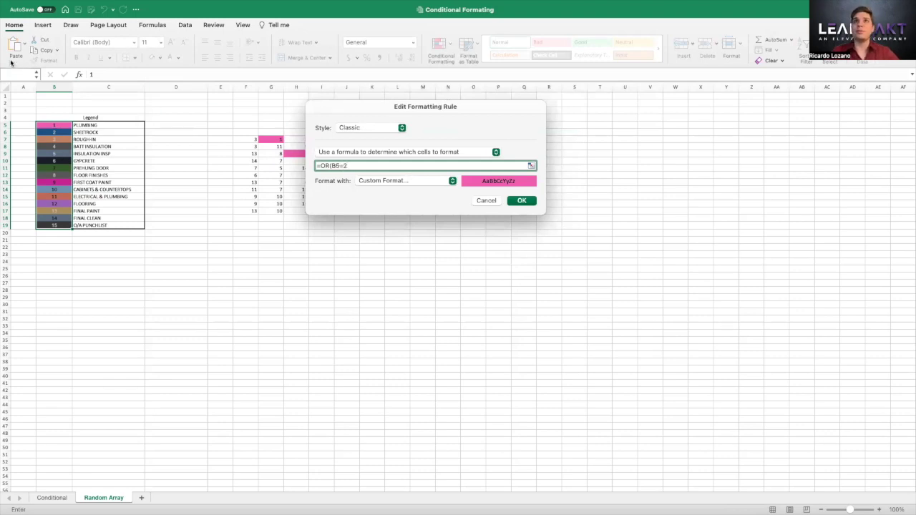
{"action": "type", "text": ")"}
- Set the second rule's custom background color to the blue sampled from the Sheetrock legend cell
{"action": "left_click", "coordinate": [427, 180]}
{"action": "left_click", "coordinate": [397, 180]}
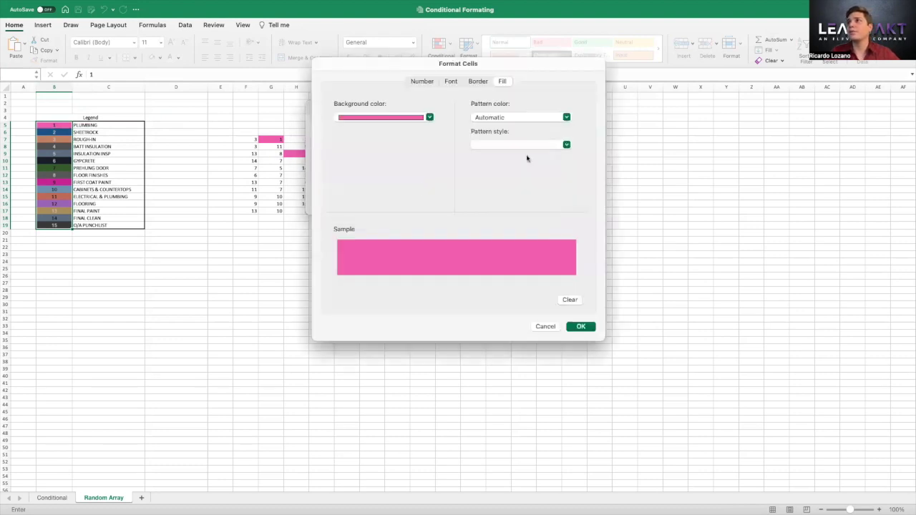
{"action": "left_click", "coordinate": [420, 118]}
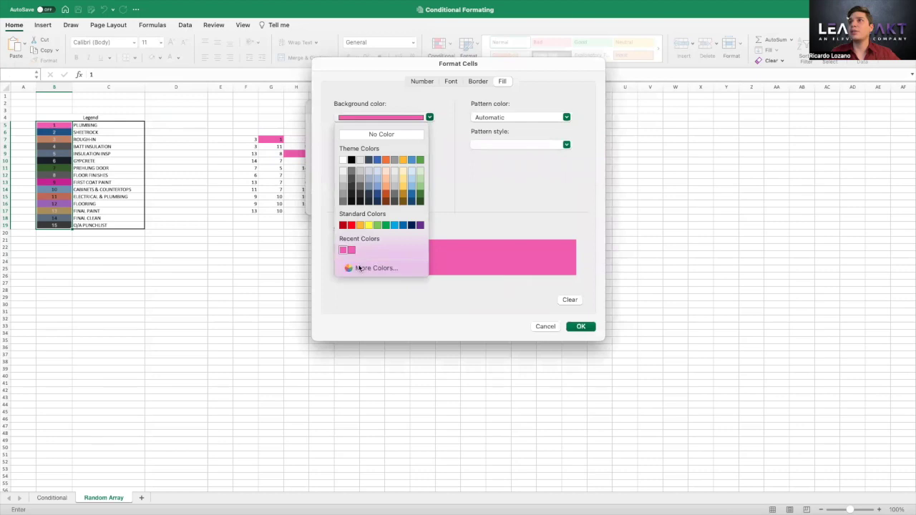
{"action": "left_click", "coordinate": [363, 268]}
{"action": "left_click", "coordinate": [369, 195]}
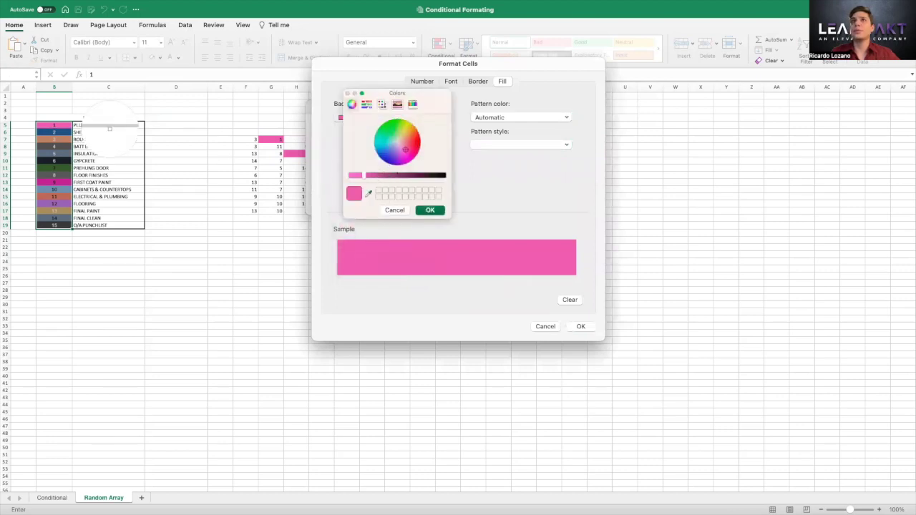
{"action": "left_click", "coordinate": [68, 133]}
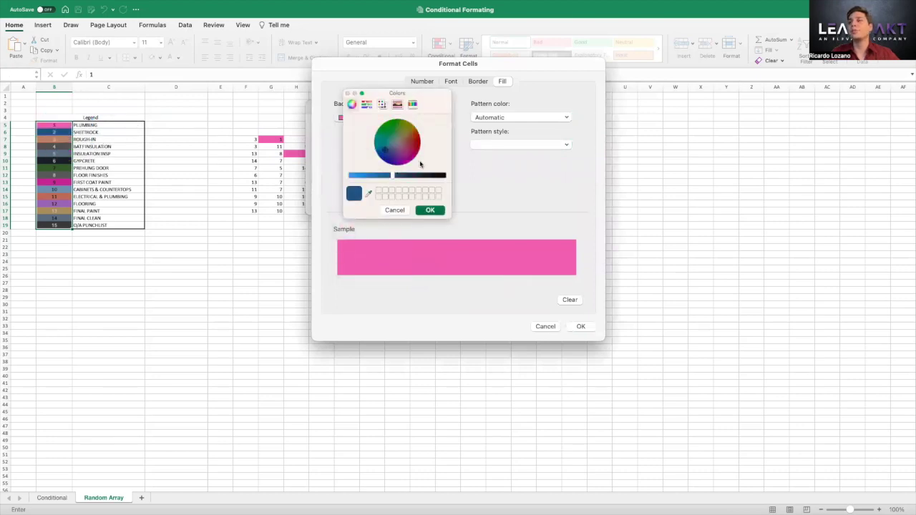
{"action": "left_click", "coordinate": [436, 211]}
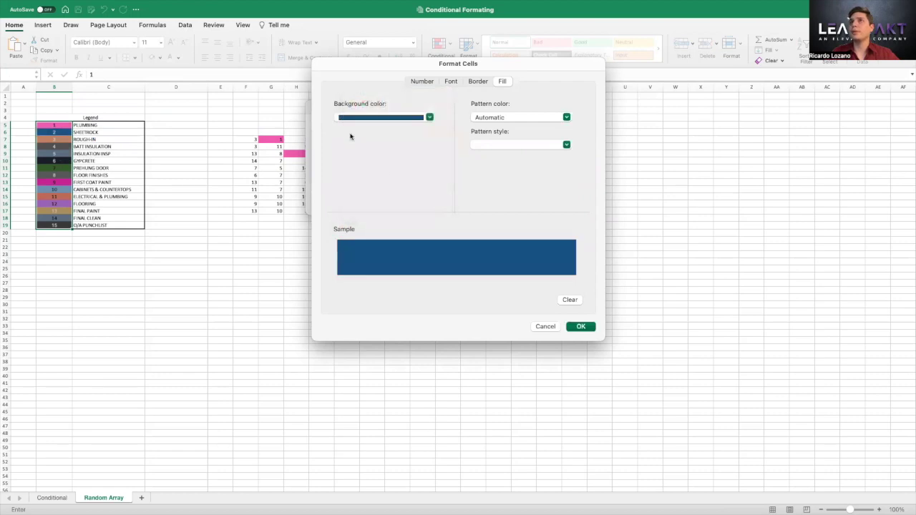
- Set the font color of the second rule's custom format to white and review its border options
{"action": "left_click", "coordinate": [449, 82]}
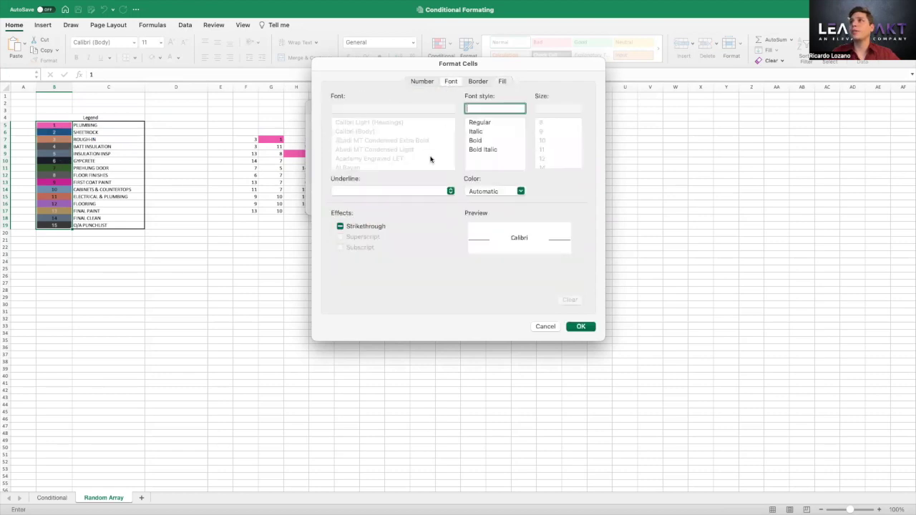
{"action": "left_click", "coordinate": [488, 192]}
{"action": "left_click", "coordinate": [473, 233]}
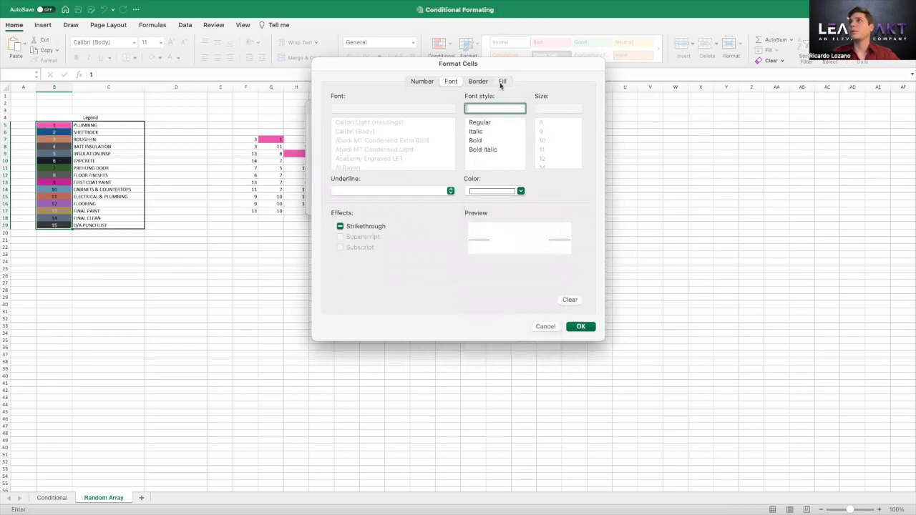
{"action": "left_click", "coordinate": [478, 81]}
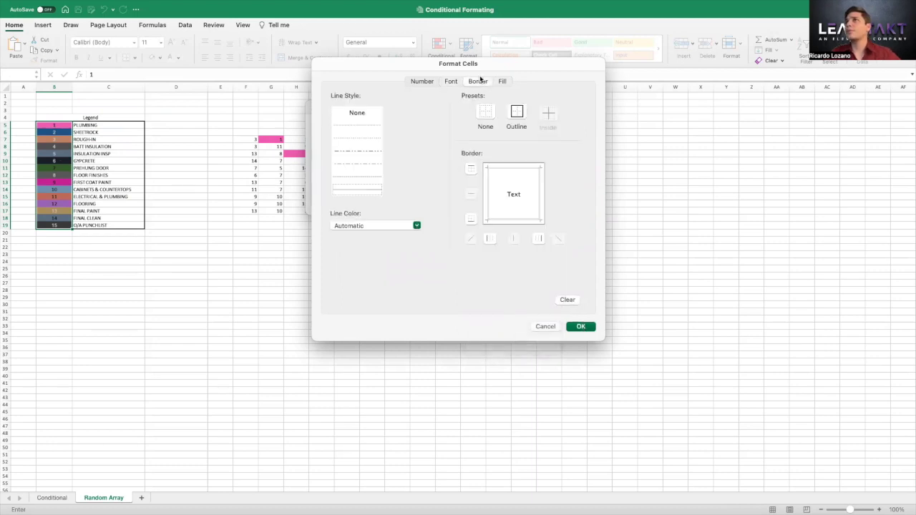
{"action": "left_click", "coordinate": [433, 82]}
{"action": "left_click", "coordinate": [448, 82]}
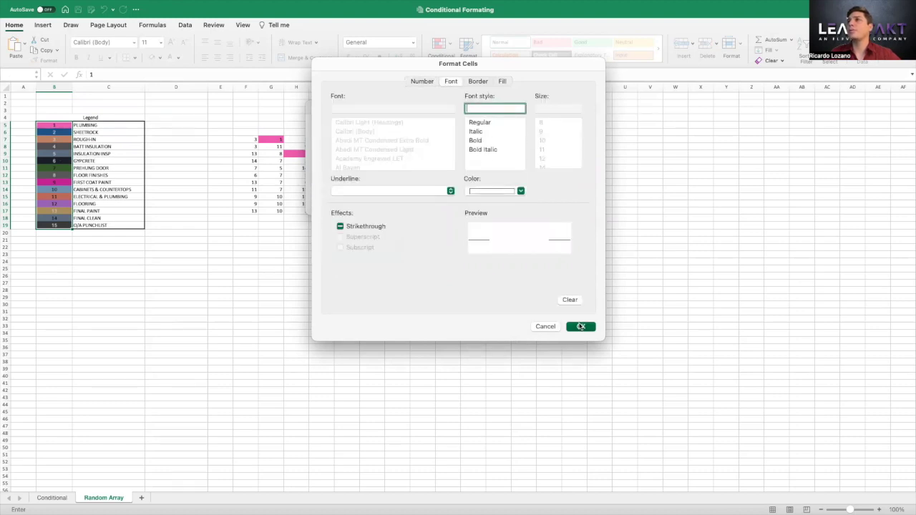
- Check the second rule's blue fill, save its custom format and apply the formatting rules for B5:B19
{"action": "left_click", "coordinate": [503, 82]}
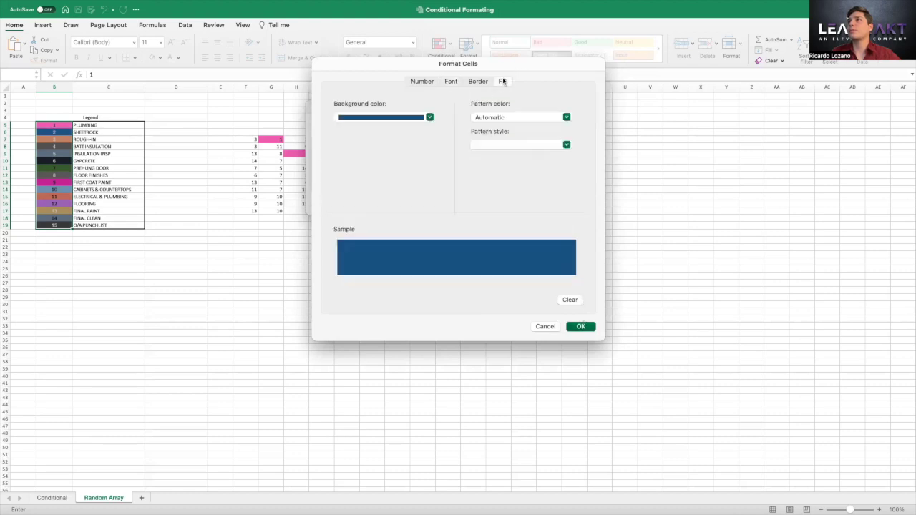
{"action": "left_click", "coordinate": [581, 327]}
{"action": "left_click", "coordinate": [522, 200]}
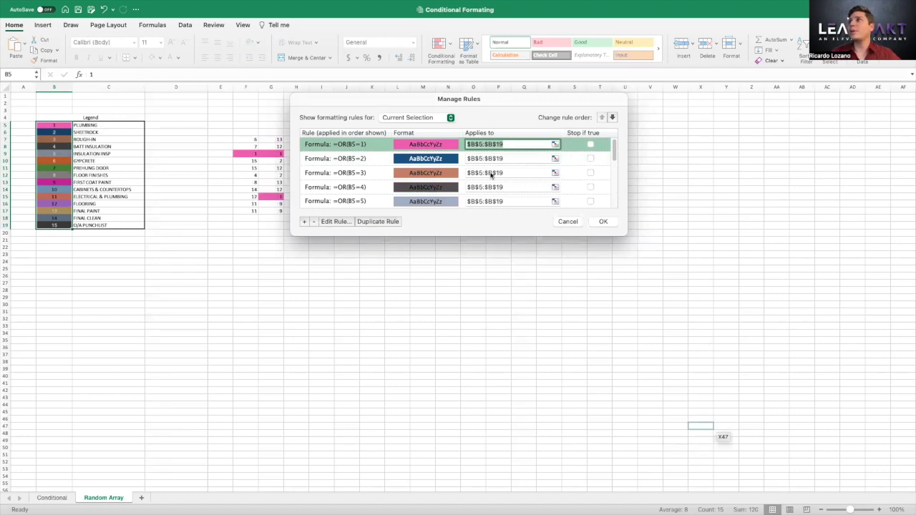
{"action": "mouse_move", "coordinate": [614, 149]}
{"action": "left_mouse_down"}
{"action": "mouse_move", "coordinate": [607, 207]}
{"action": "mouse_move", "coordinate": [618, 136]}
{"action": "left_mouse_up"}
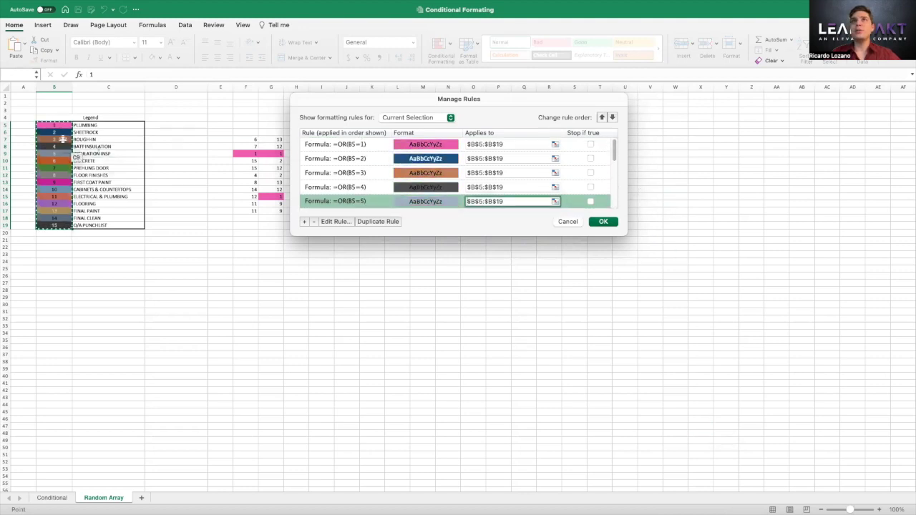
{"action": "left_click", "coordinate": [604, 221]}
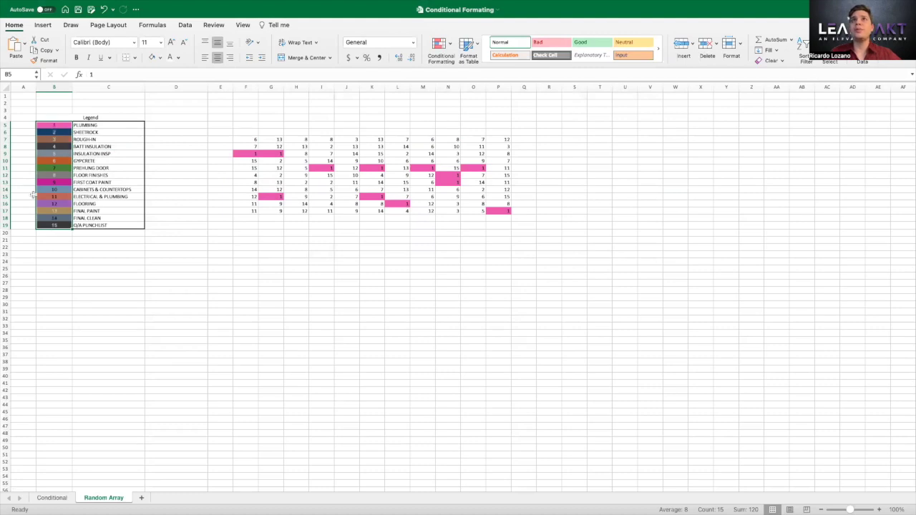
- Copy the formatting of legend cells B5:B19 onto the random number grid F7:P17
{"action": "left_click", "coordinate": [46, 61]}
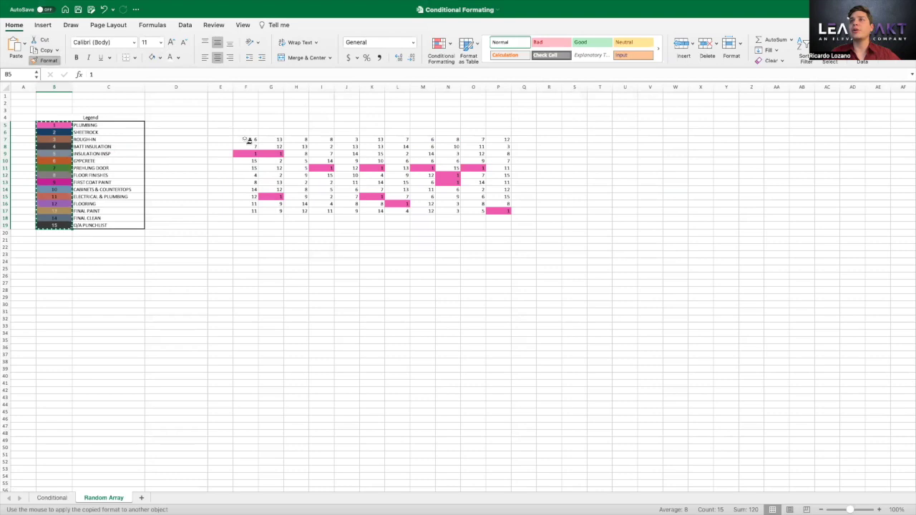
{"action": "mouse_move", "coordinate": [247, 141]}
{"action": "left_mouse_down"}
{"action": "mouse_move", "coordinate": [481, 189]}
{"action": "mouse_move", "coordinate": [498, 209]}
{"action": "left_mouse_up"}
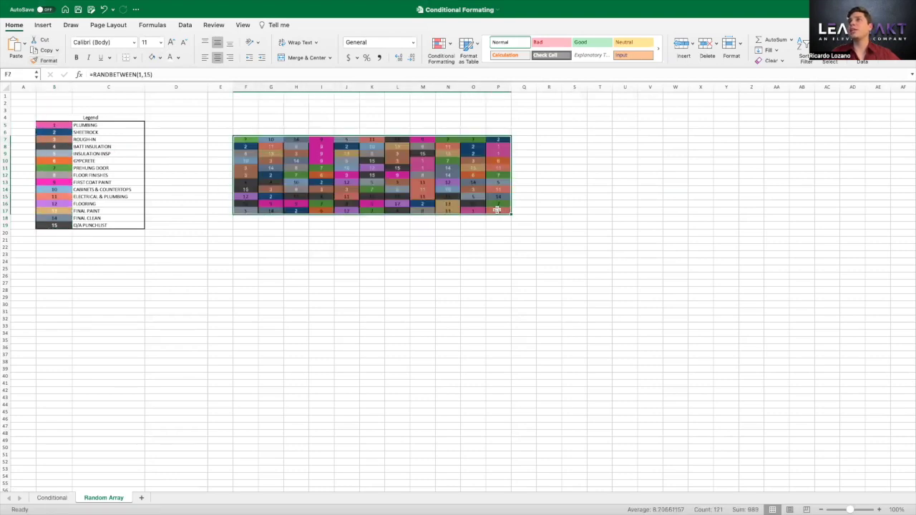
{"action": "key", "text": "super+z"}
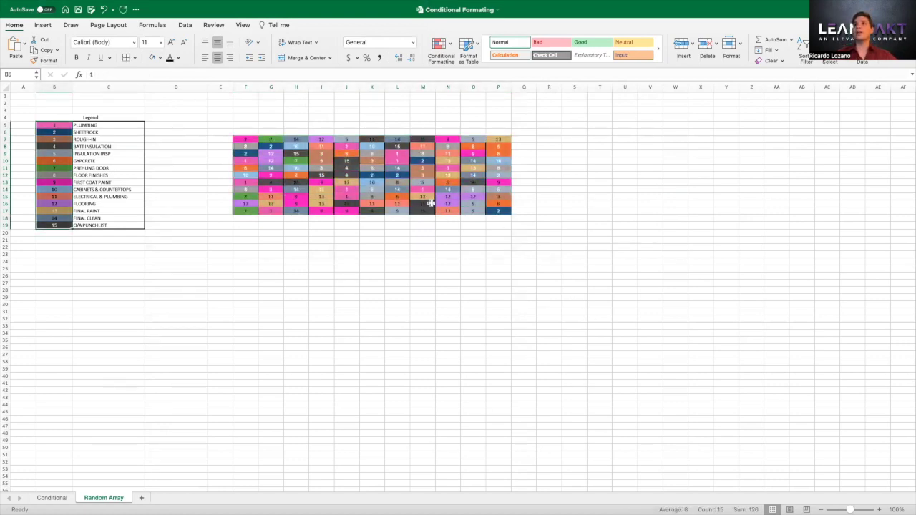
- Replace the random formula in grid cell K12 with the value 2 to test the color rule
{"action": "left_click", "coordinate": [378, 182]}
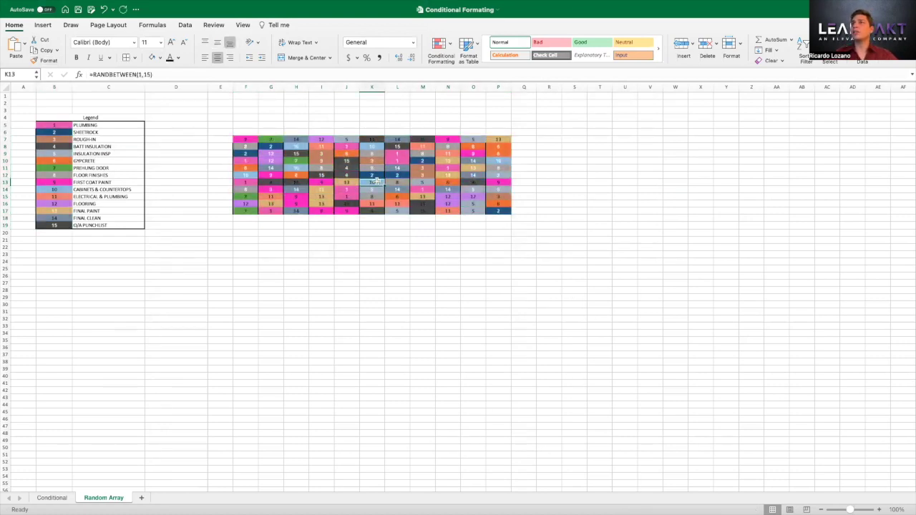
{"action": "left_click_drag", "start_coordinate": [498, 210], "coordinate": [247, 138]}
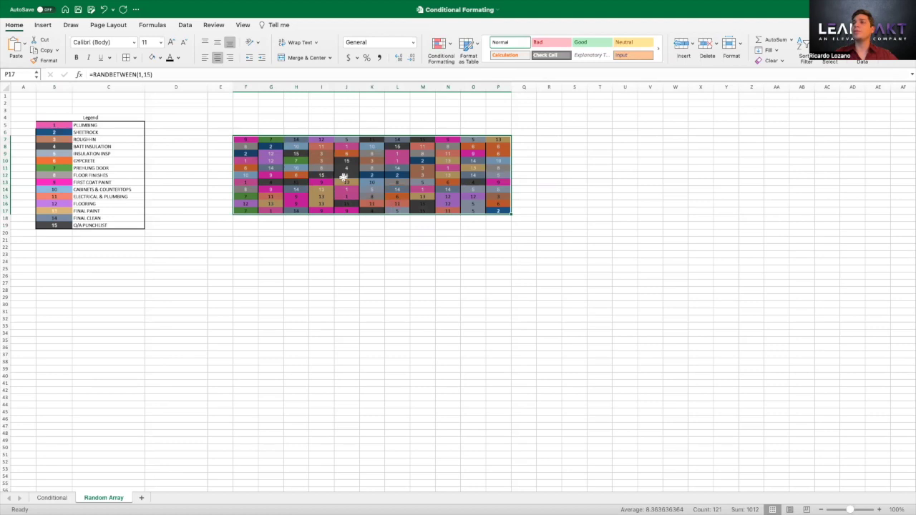
{"action": "left_click", "coordinate": [376, 176]}
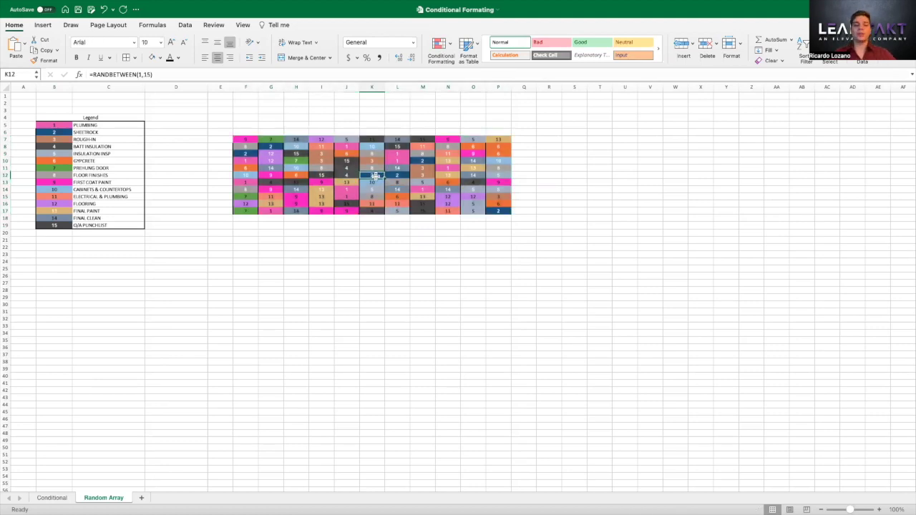
{"action": "type", "text": "2"}
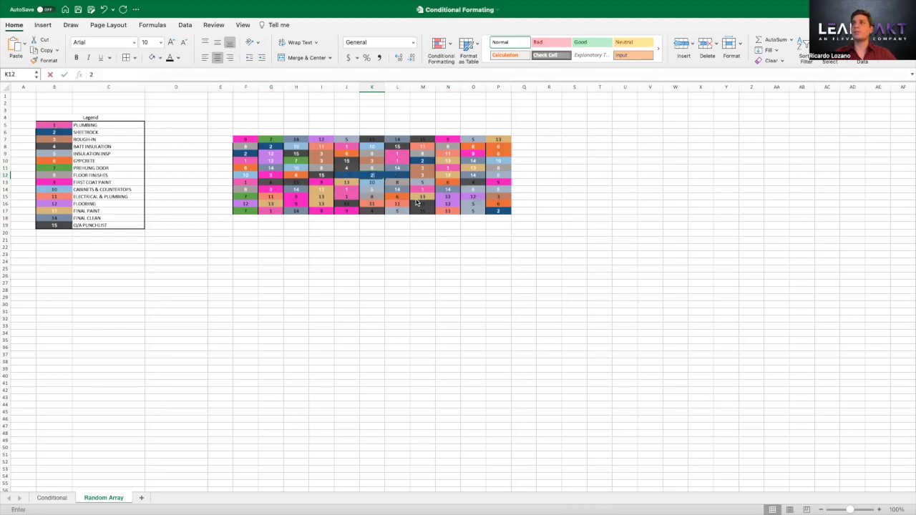
{"action": "key", "text": "Return"}
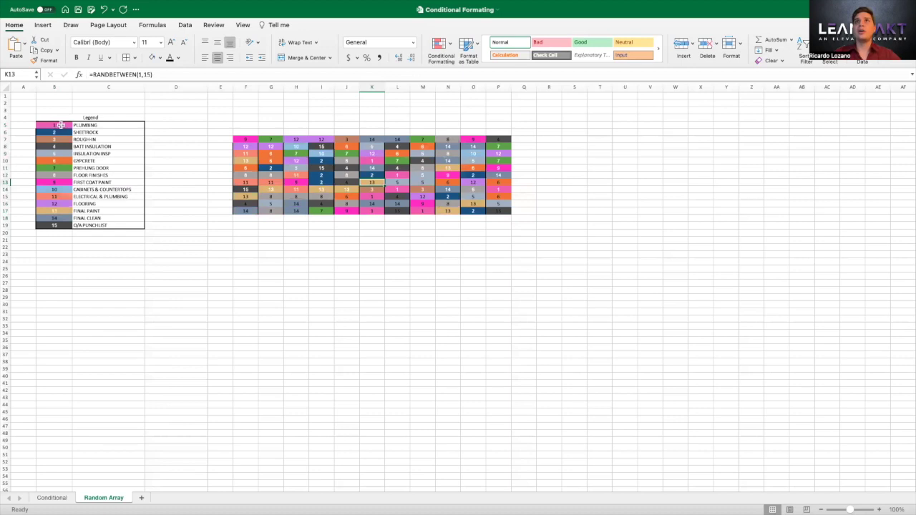
- Copy the formatting of legend cells B5:B19 onto the number column B2:B32 of the Conditional sheet
{"action": "left_click_drag", "start_coordinate": [61, 126], "coordinate": [56, 225]}
{"action": "left_click", "coordinate": [46, 61]}
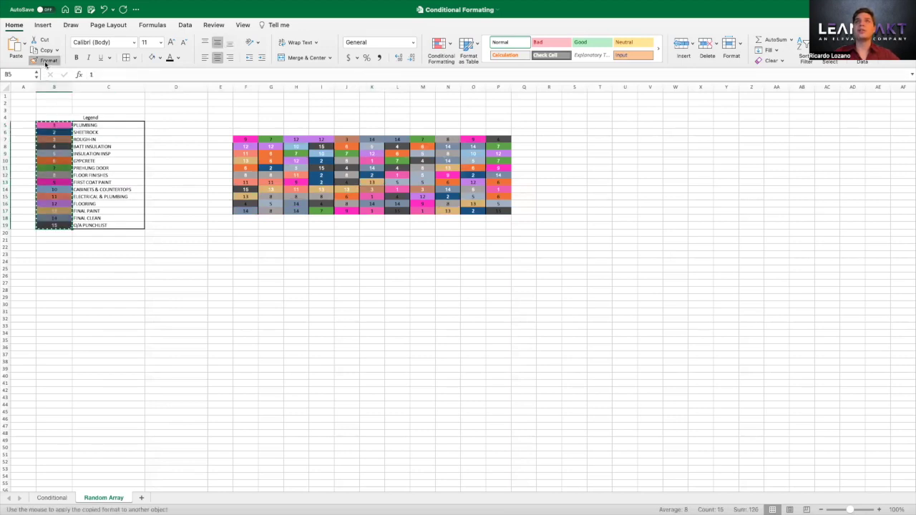
{"action": "left_click", "coordinate": [52, 498]}
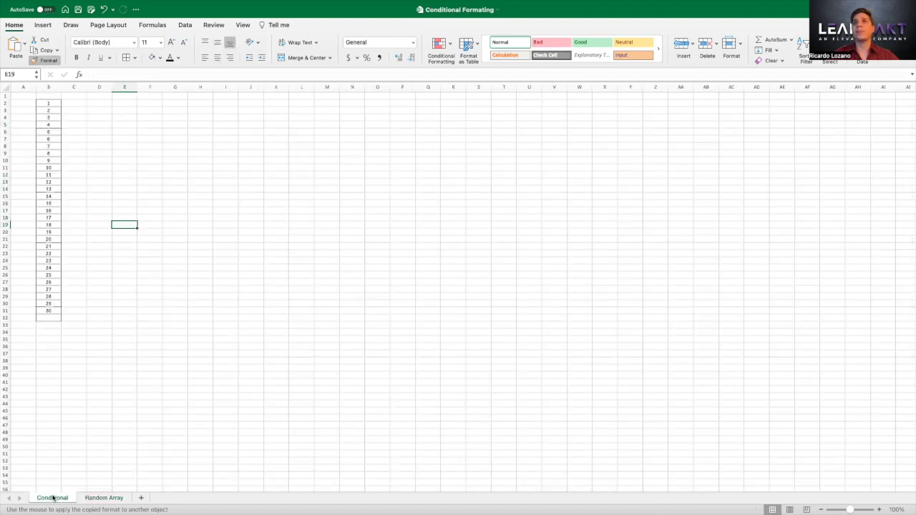
{"action": "left_click_drag", "start_coordinate": [53, 104], "coordinate": [53, 319]}
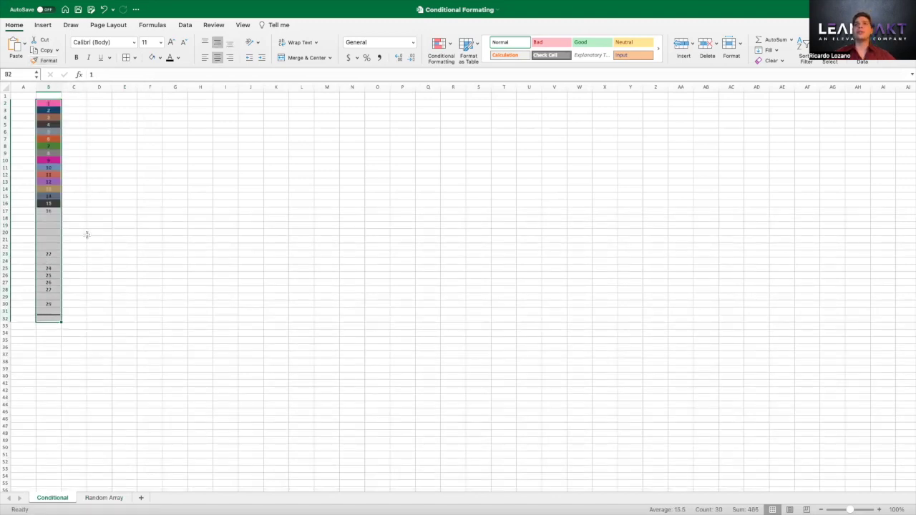
{"action": "left_click", "coordinate": [121, 230]}
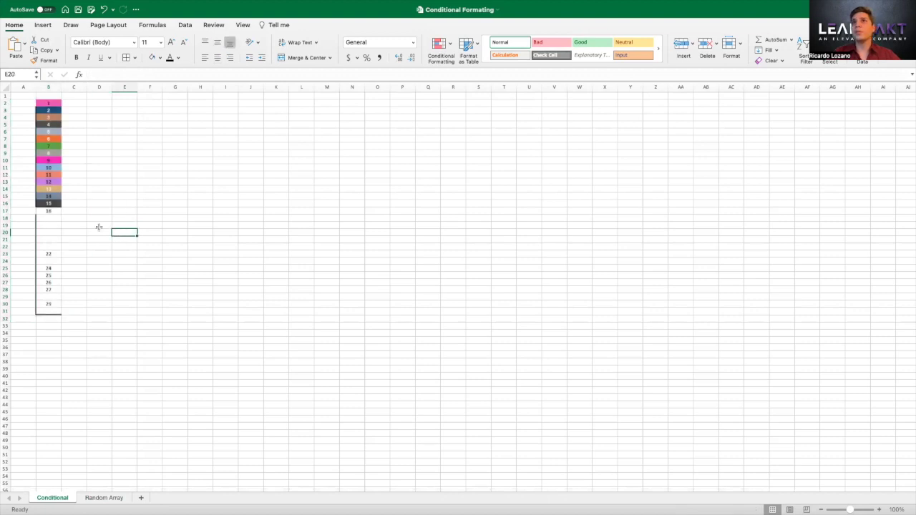
- Test the copied rules by entering 1 in cell B18 and 2 in cell B20
{"action": "left_click", "coordinate": [50, 219]}
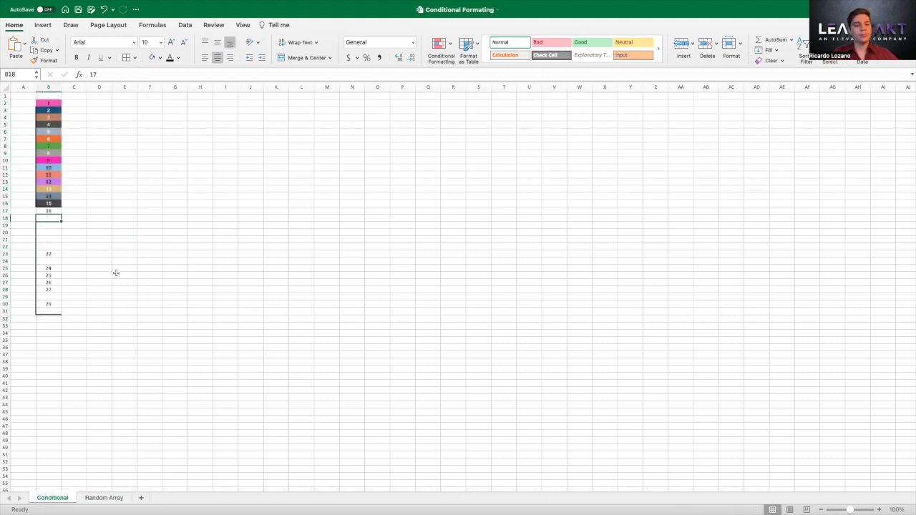
{"action": "type", "text": "1"}
{"action": "key", "text": "Return"}
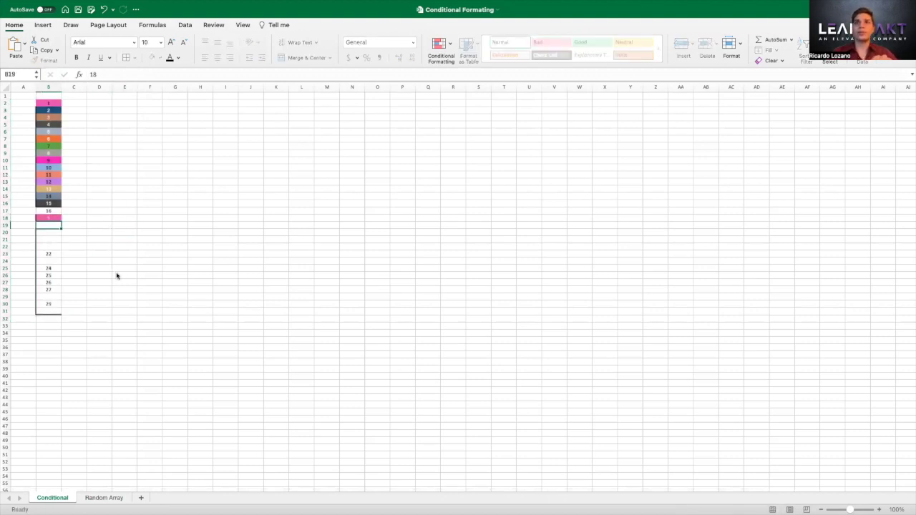
{"action": "key", "text": "Down"}
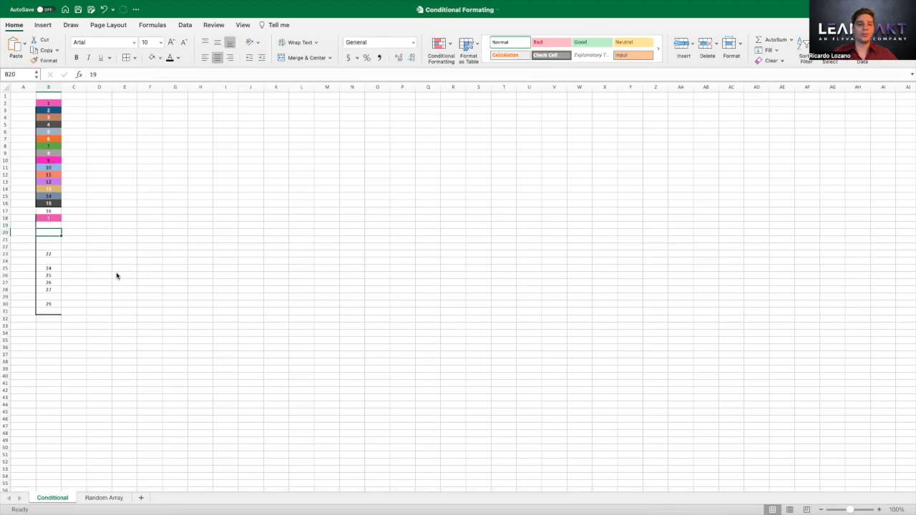
{"action": "type", "text": "2"}
{"action": "key", "text": "Return"}
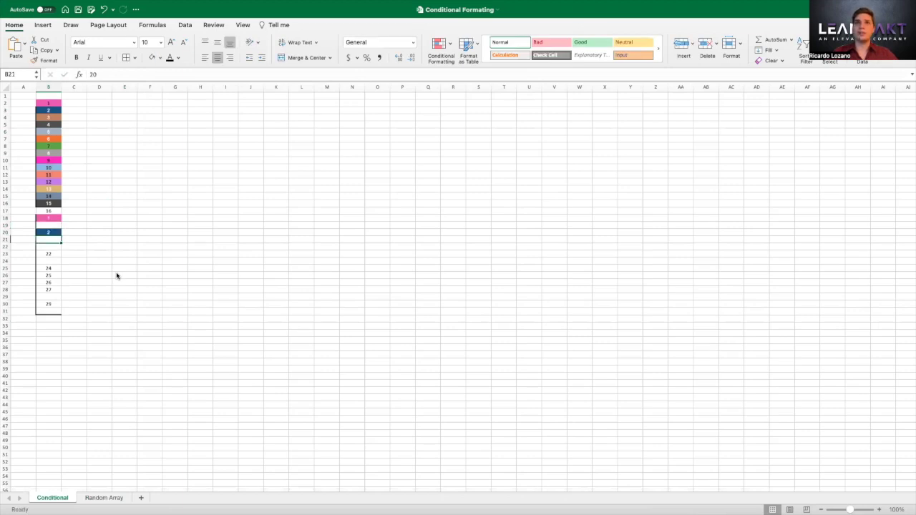
- Enter 4 in both B23 and B24 to test that number's color rule
{"action": "left_click", "coordinate": [47, 254]}
{"action": "type", "text": "4"}
{"action": "key", "text": "Return"}
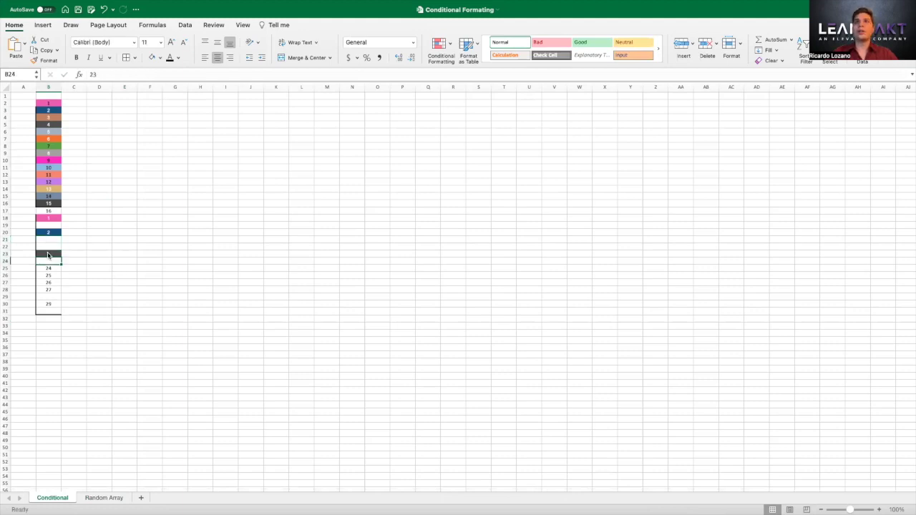
{"action": "type", "text": "4"}
{"action": "key", "text": "Return"}
{"action": "left_click", "coordinate": [106, 284]}
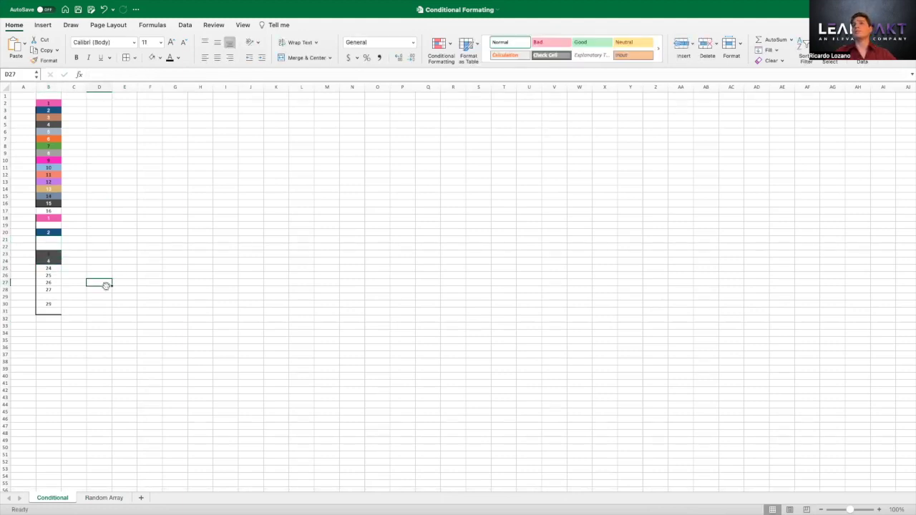